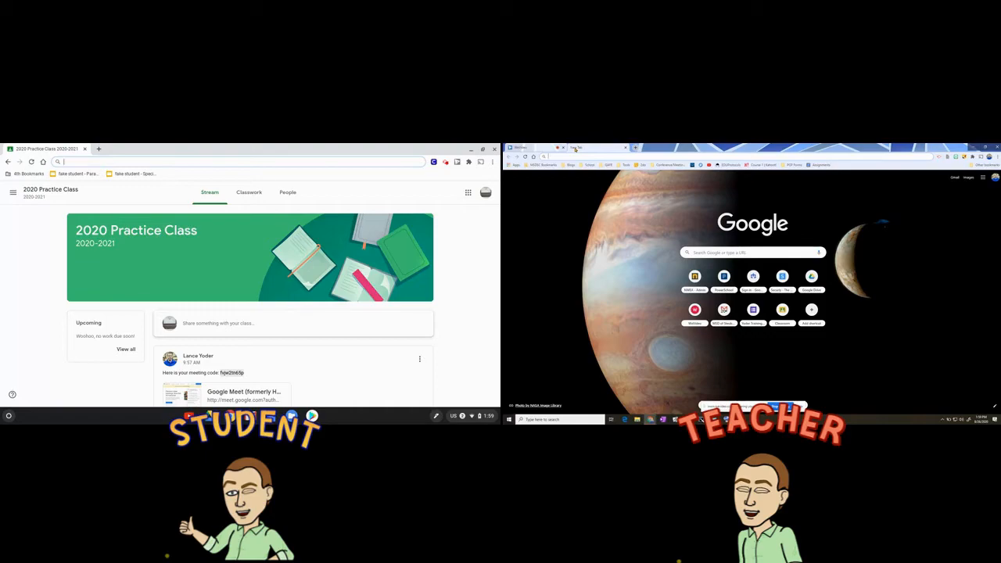
Load remotedesktop.google.com in Chrome on the student's Chromebook
{"action": "type", "text": "remot"}
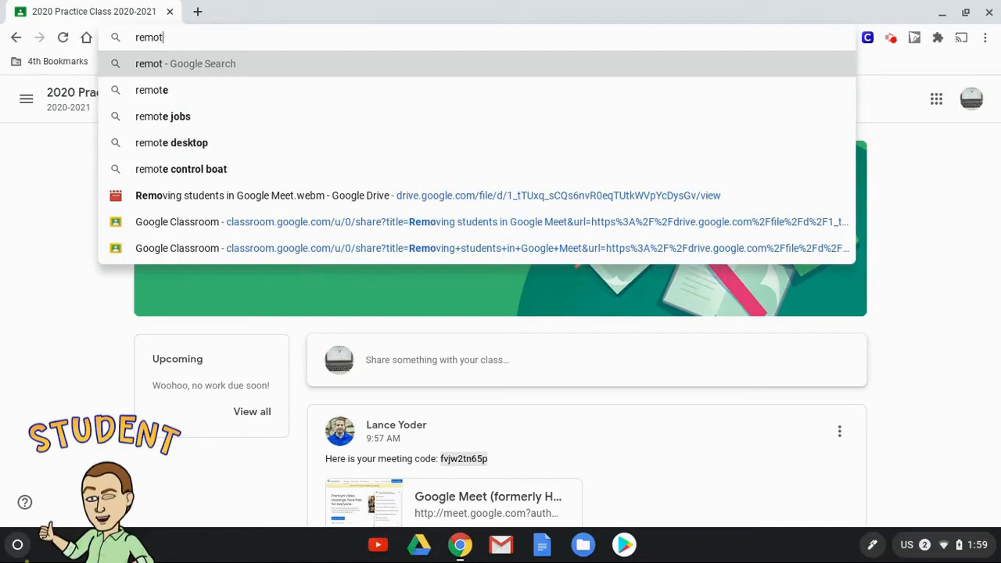
{"action": "type", "text": "edesktop.goo"}
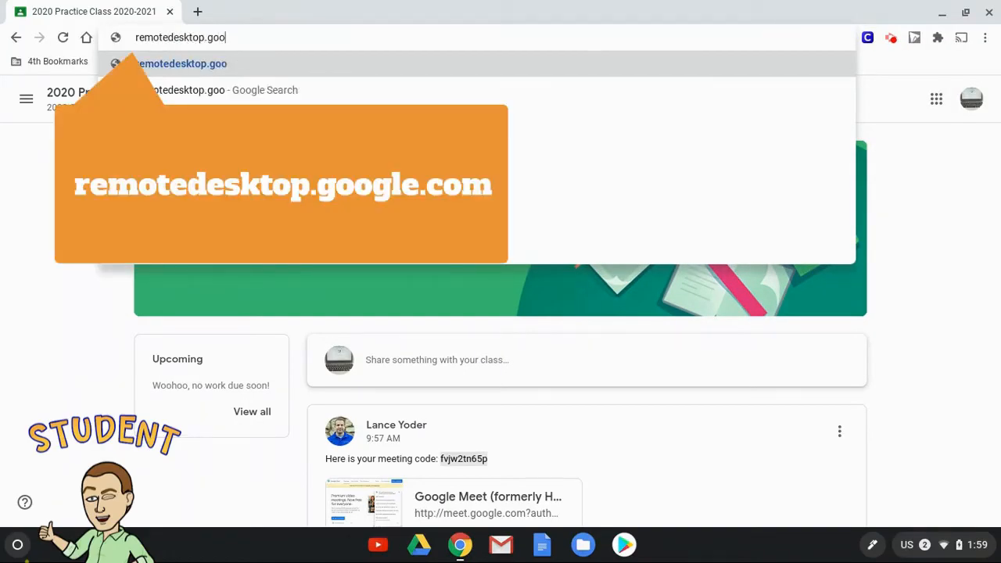
{"action": "type", "text": "gle.com"}
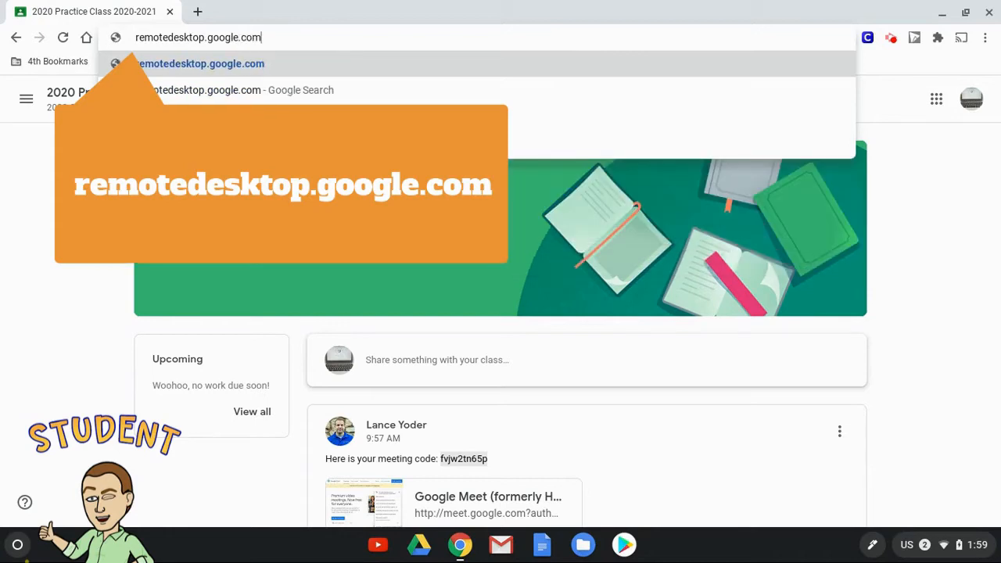
{"action": "key", "text": "Return"}
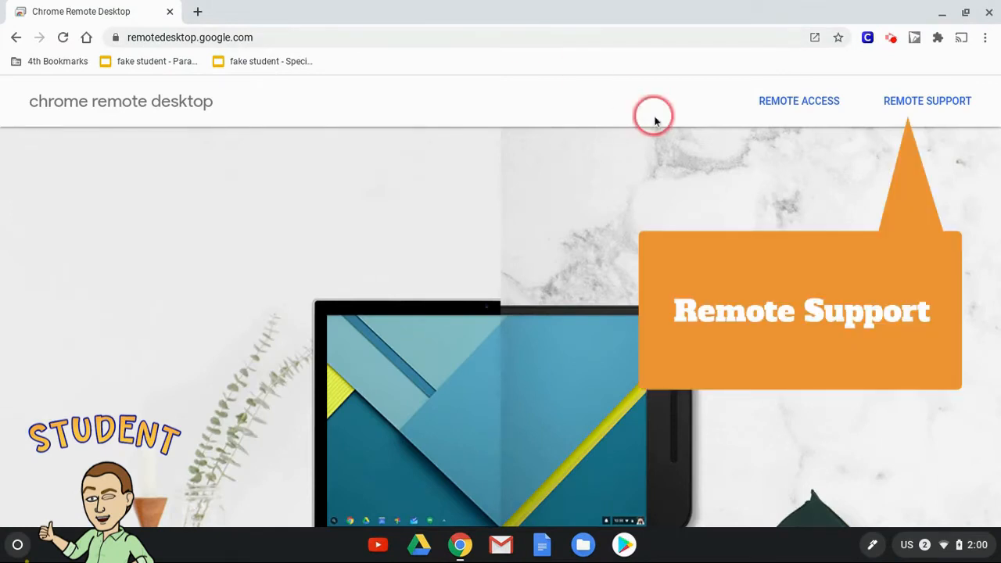
Go to Remote Support and start the Get Support download of the extension
{"action": "left_click", "coordinate": [908, 110]}
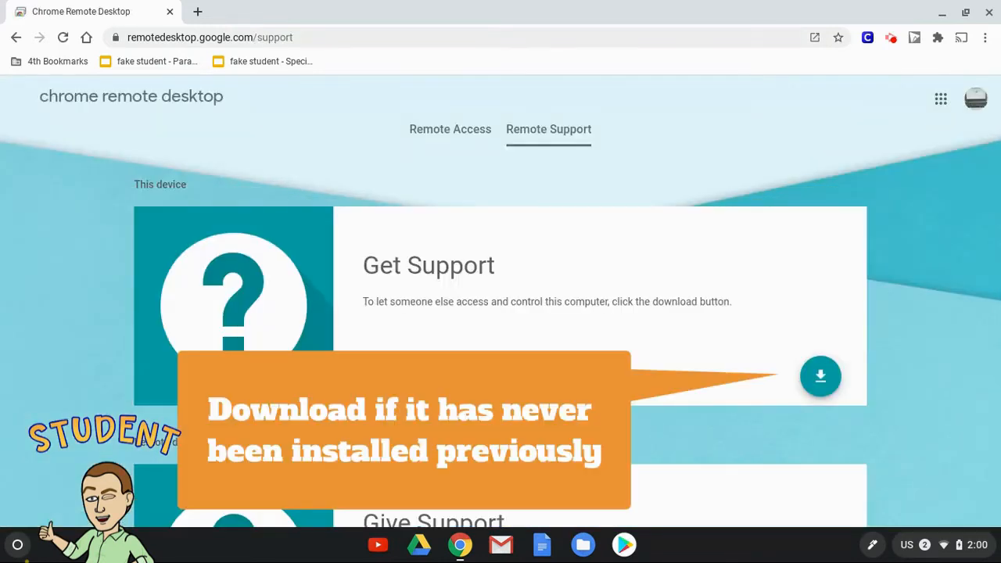
{"action": "scroll", "coordinate": [672, 313], "scroll_direction": "down", "scroll_amount": 1}
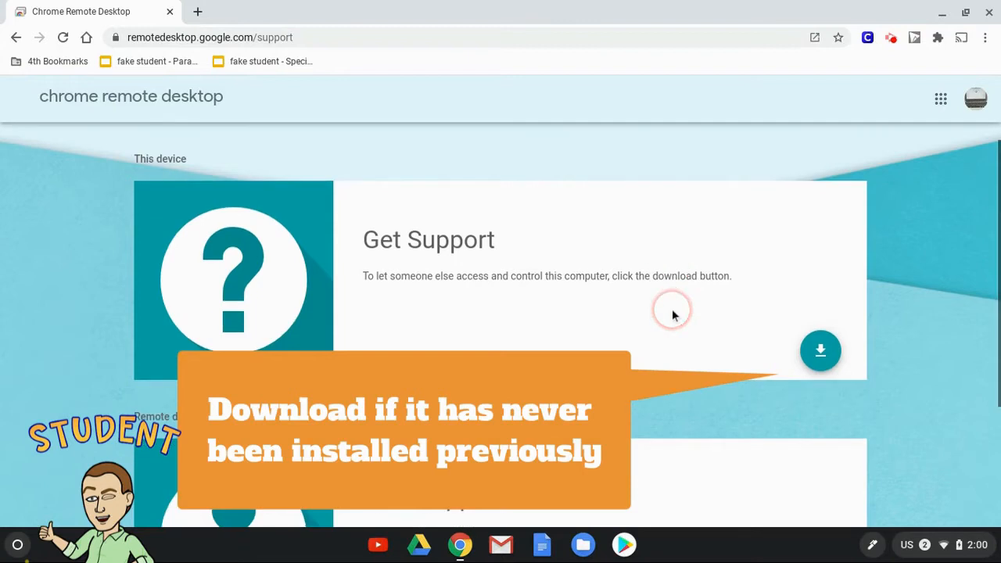
{"action": "left_click", "coordinate": [819, 349]}
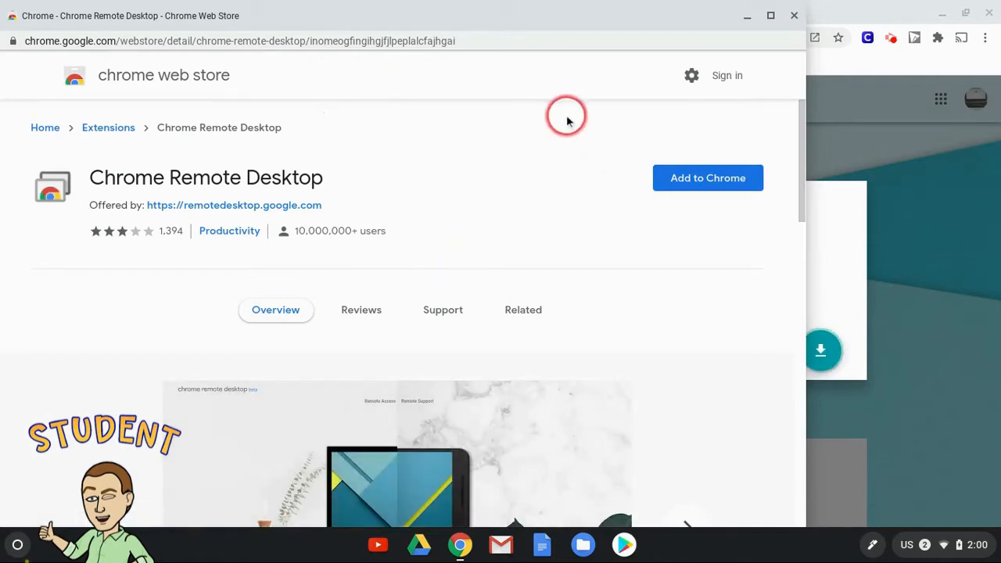
Add the Chrome Remote Desktop extension to Chrome and dismiss the Almost there notice
{"action": "left_click", "coordinate": [680, 179]}
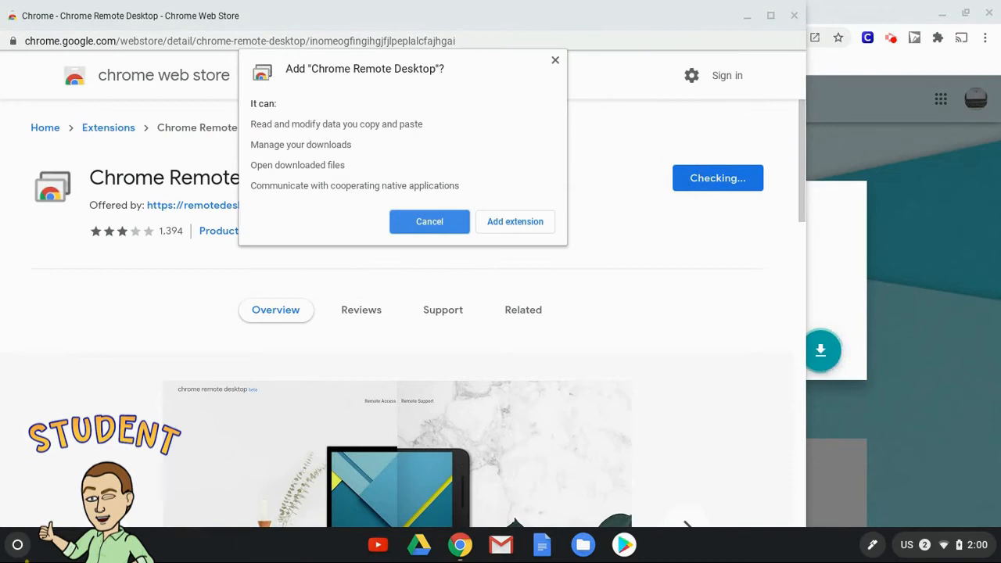
{"action": "left_click", "coordinate": [496, 225]}
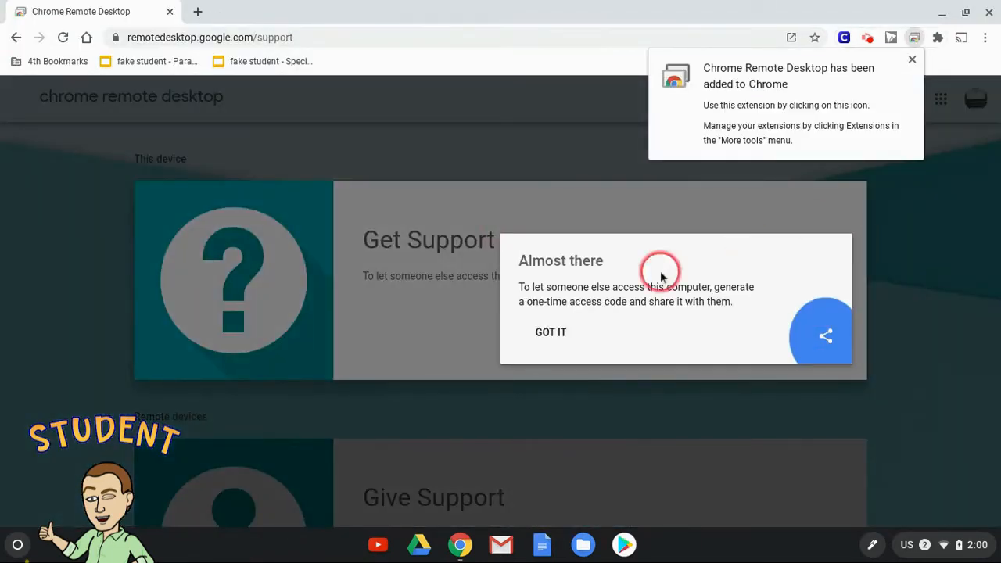
{"action": "left_click", "coordinate": [550, 336]}
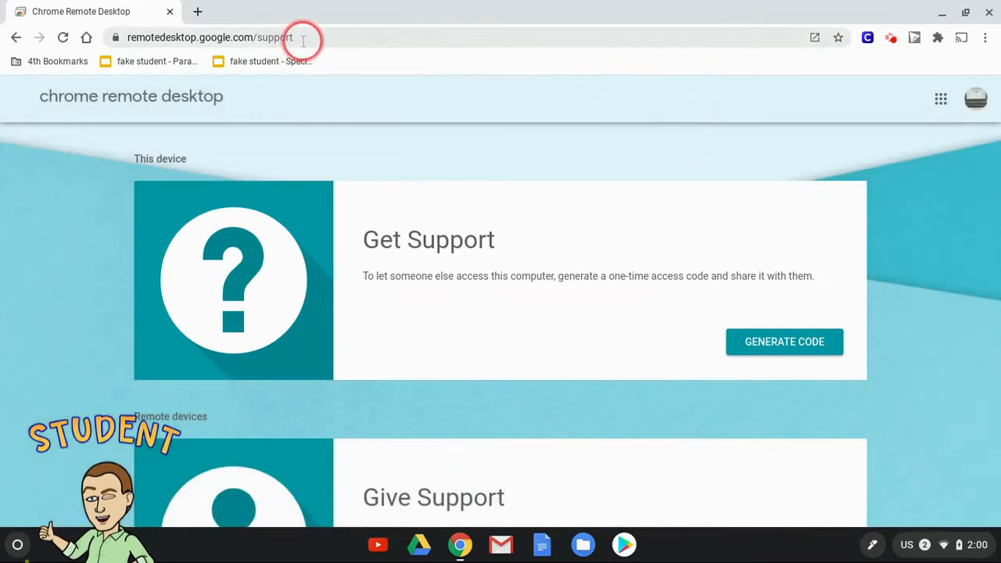
Generate a one-time access code on the Chromebook, then load remotedesktop.google.com on the teacher's computer
{"action": "left_click", "coordinate": [179, 96]}
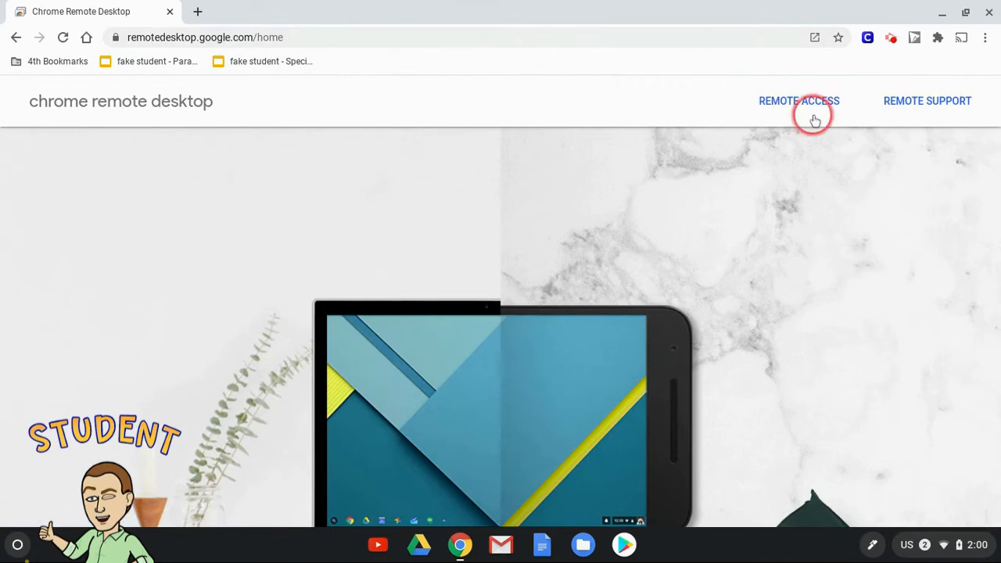
{"action": "left_click", "coordinate": [898, 108]}
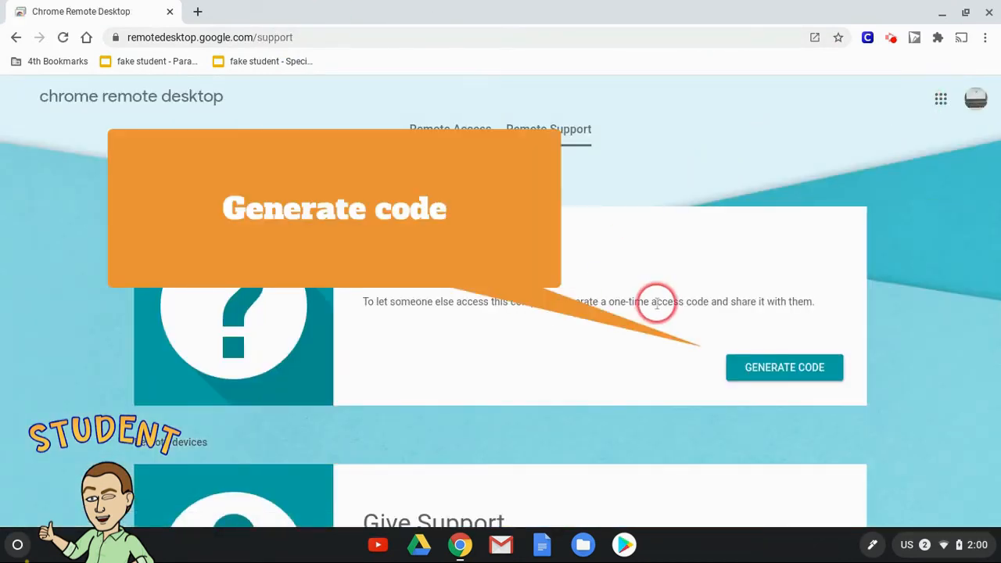
{"action": "left_click", "coordinate": [777, 378]}
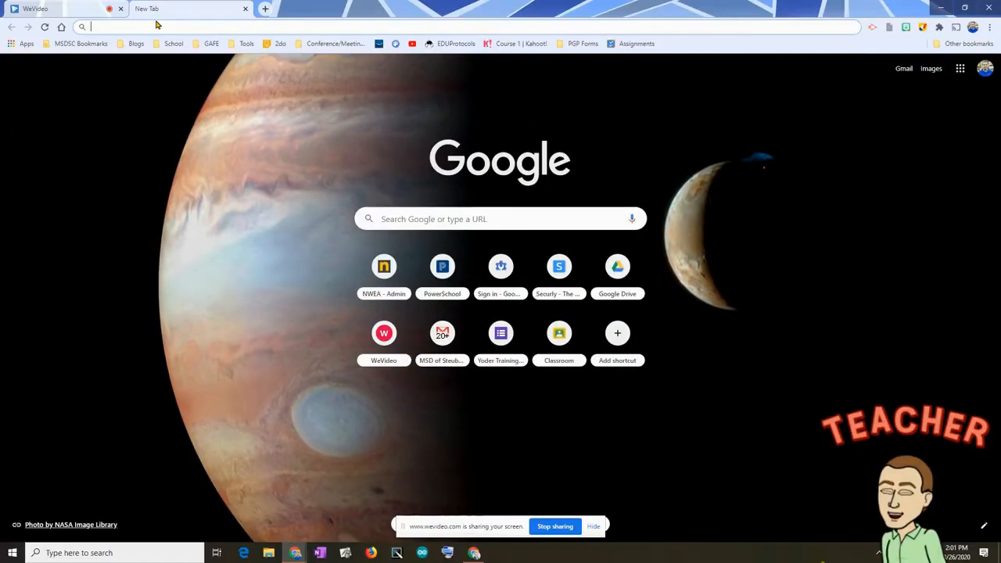
{"action": "type", "text": "re"}
{"action": "key", "text": "Return"}
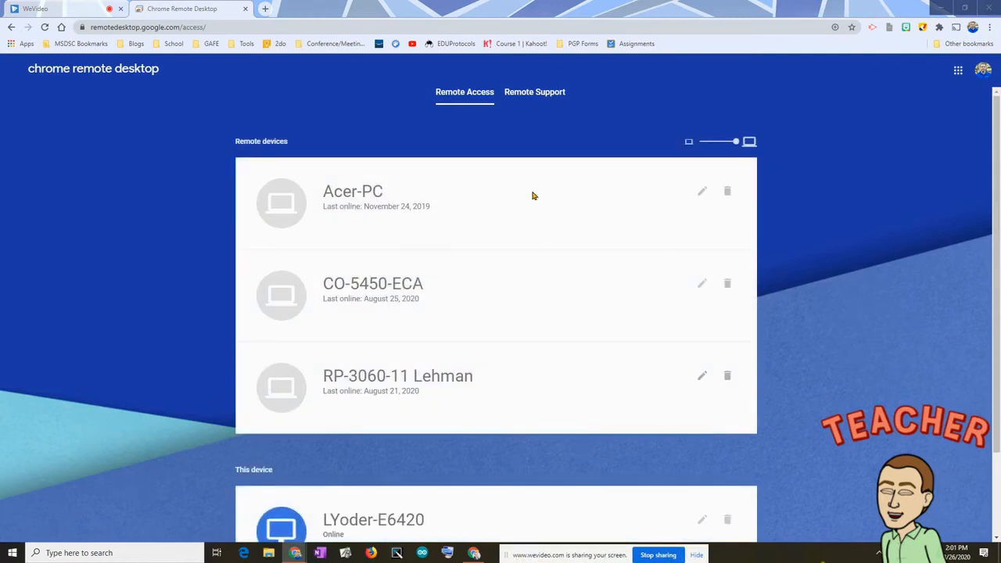
Switch the teacher's page to Remote Support and select the Give Support access code field
{"action": "left_click", "coordinate": [530, 95]}
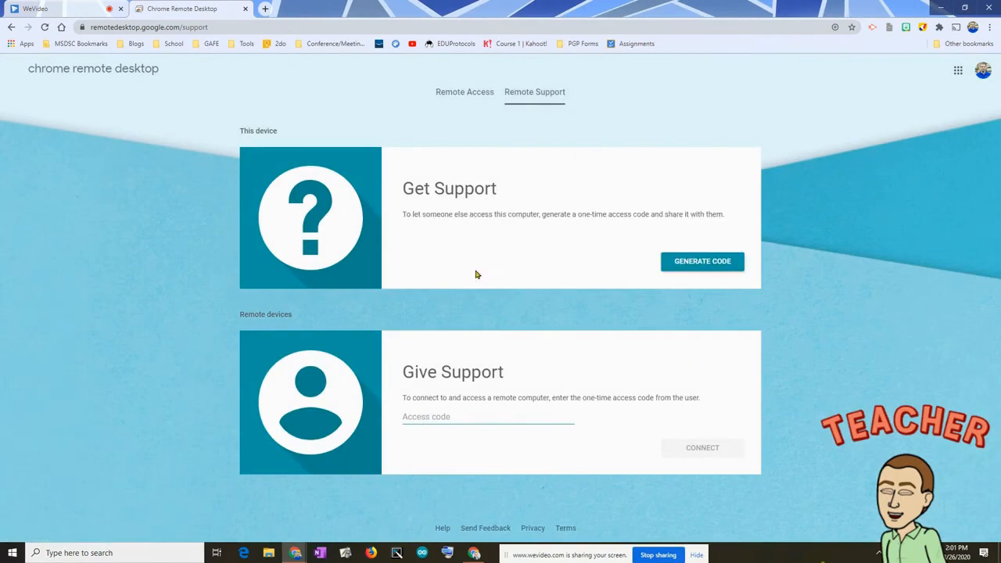
{"action": "left_click", "coordinate": [446, 415]}
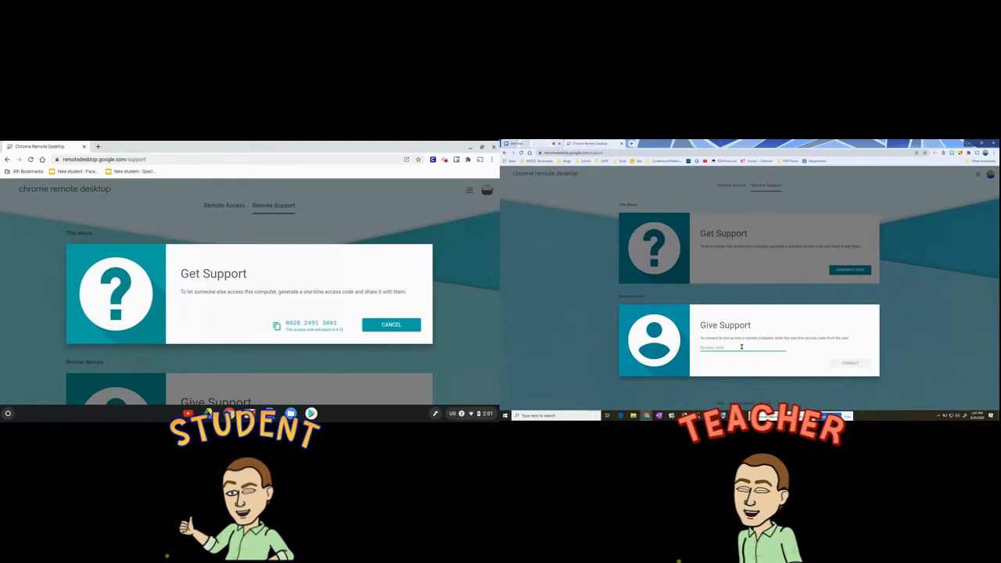
Enter the student's one-time access code, connect, and have the student approve sharing
{"action": "left_click", "coordinate": [839, 364]}
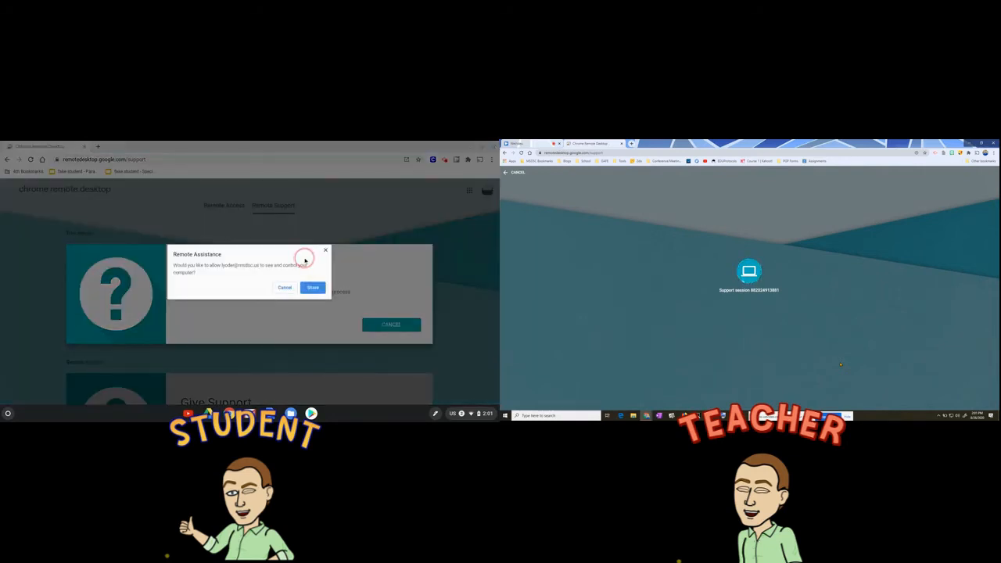
{"action": "left_click", "coordinate": [314, 288]}
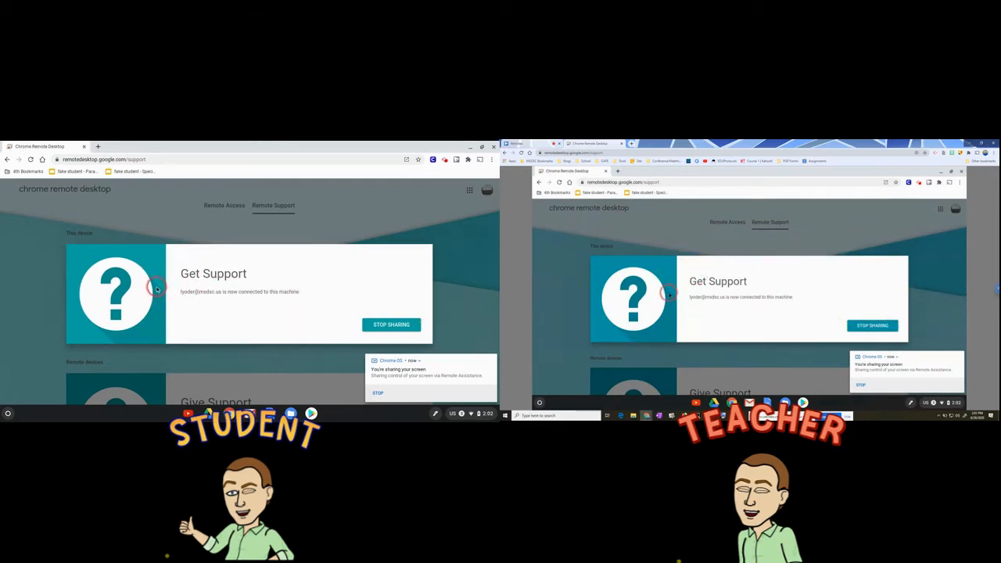
Open Google Classroom in a new student tab via the Google apps launcher
{"action": "left_click", "coordinate": [98, 146]}
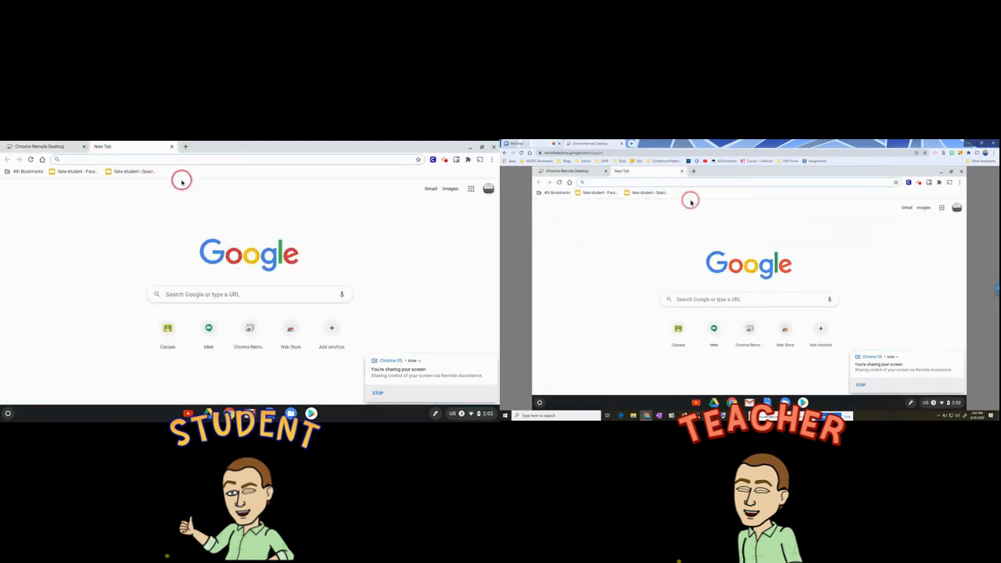
{"action": "left_click", "coordinate": [200, 159]}
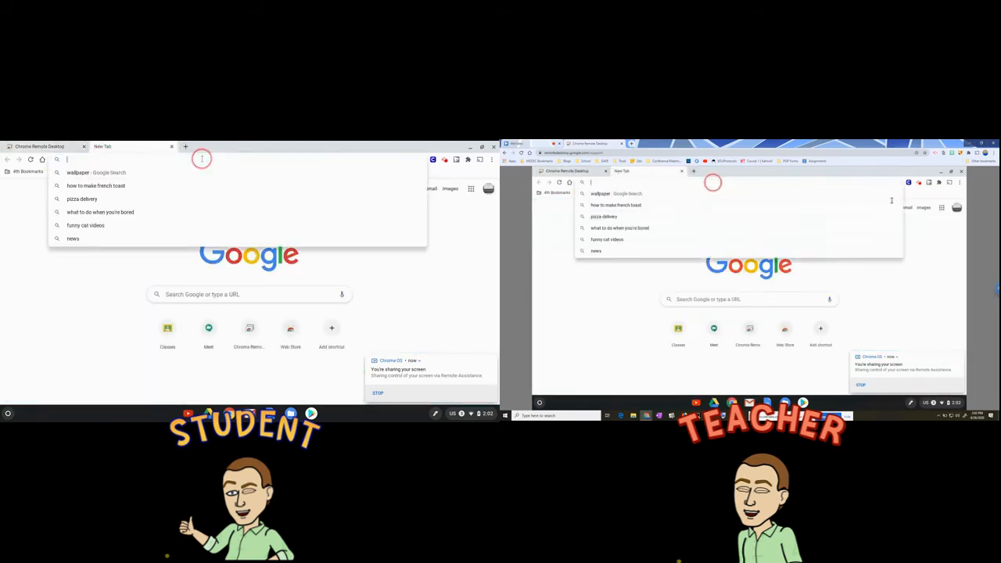
{"action": "left_click", "coordinate": [470, 188]}
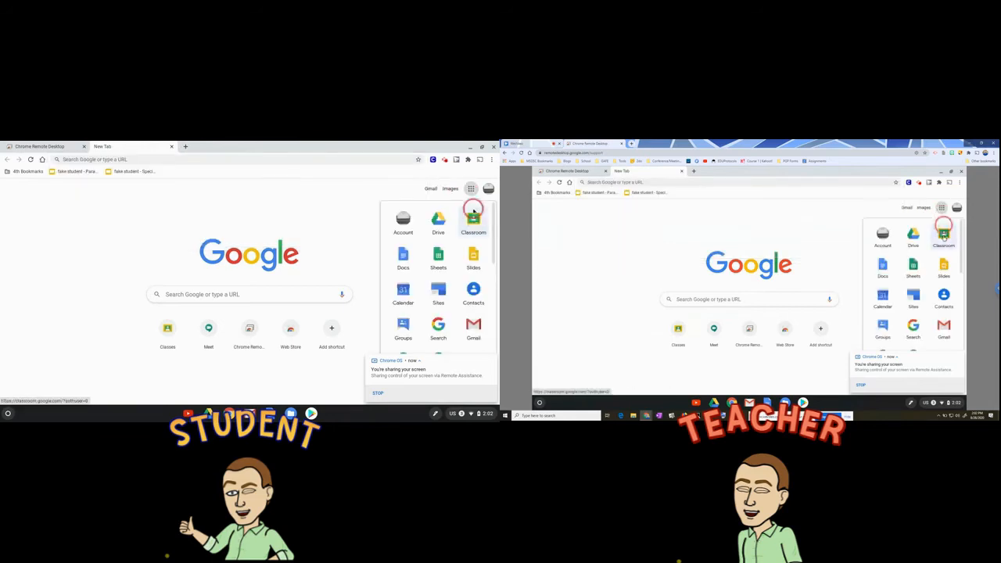
{"action": "left_click", "coordinate": [473, 221]}
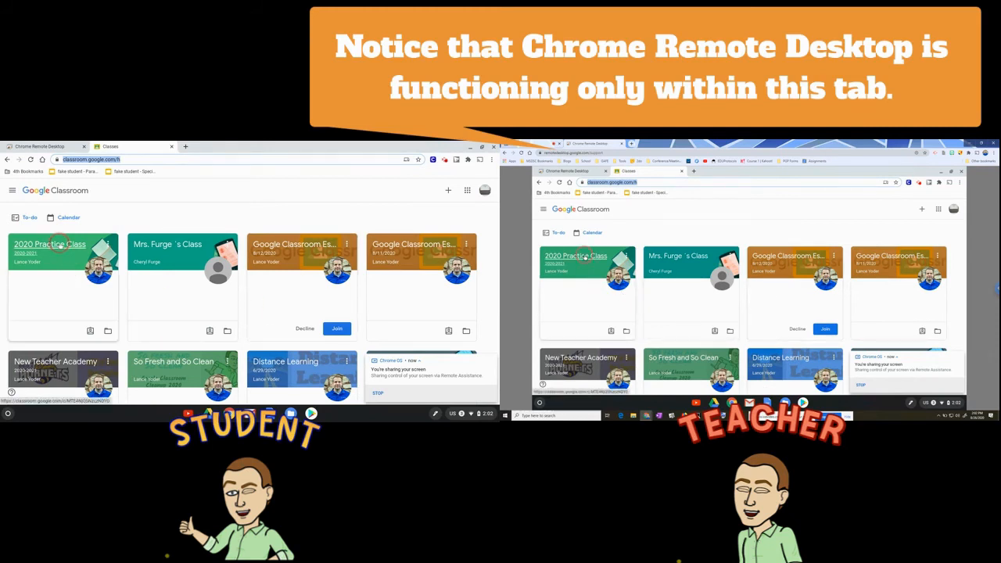
Open 2020 Practice Class classwork and the Writing Assignment's attached document
{"action": "left_click", "coordinate": [58, 245]}
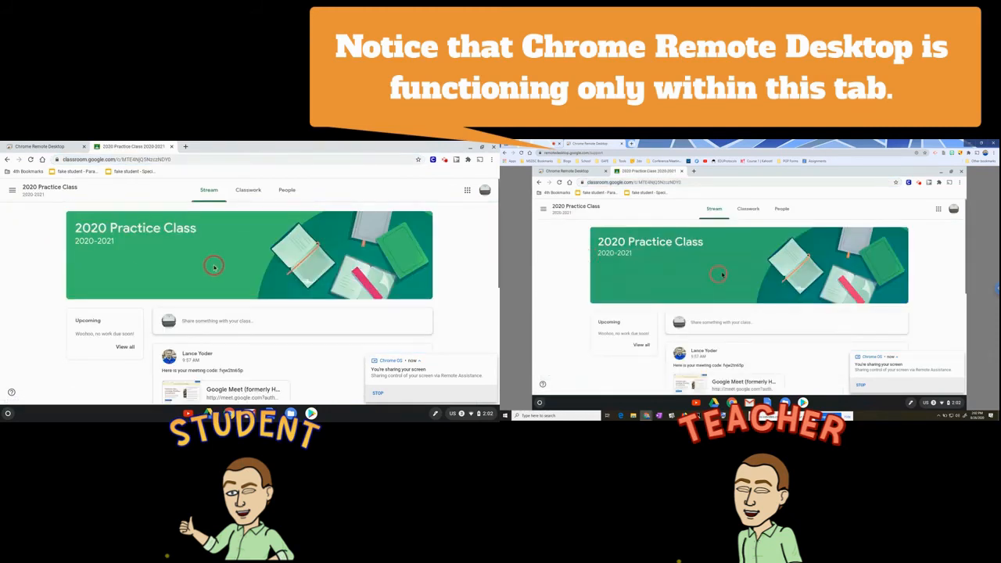
{"action": "left_click", "coordinate": [248, 191]}
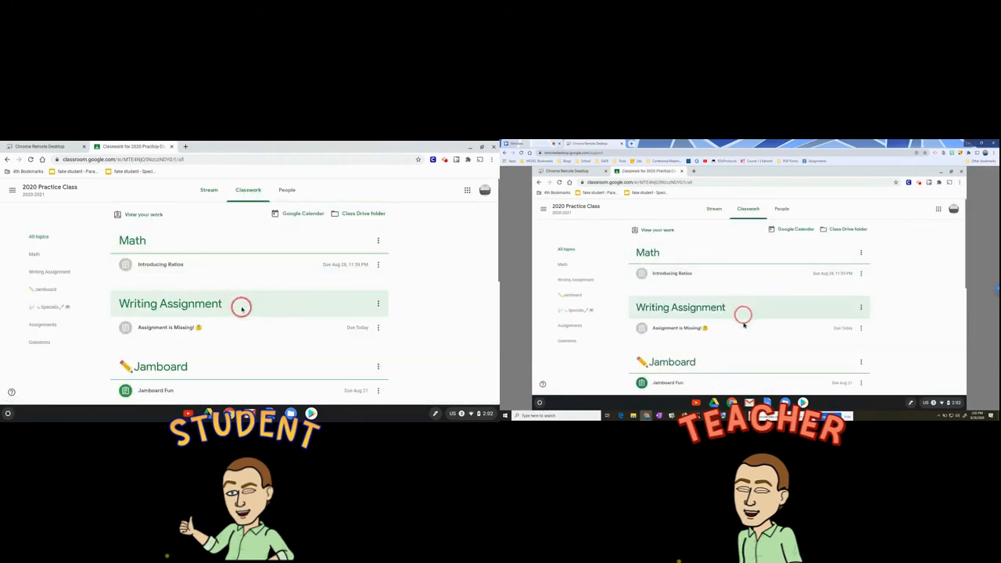
{"action": "left_click", "coordinate": [180, 326]}
{"action": "left_click", "coordinate": [196, 277]}
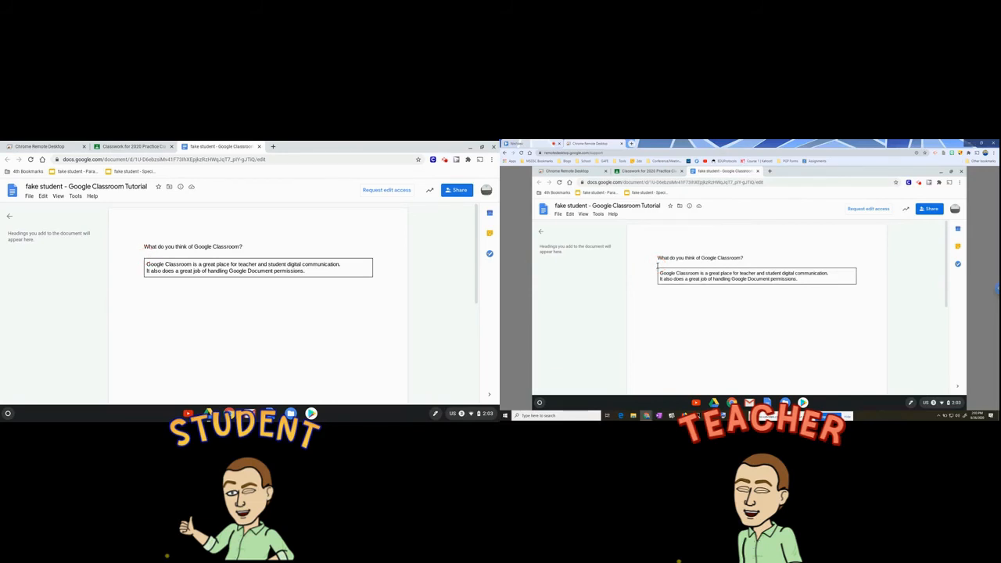
Close the student's Docs and Classroom tabs, then stop sharing to end the session
{"action": "left_click", "coordinate": [258, 146]}
{"action": "left_click", "coordinate": [171, 146]}
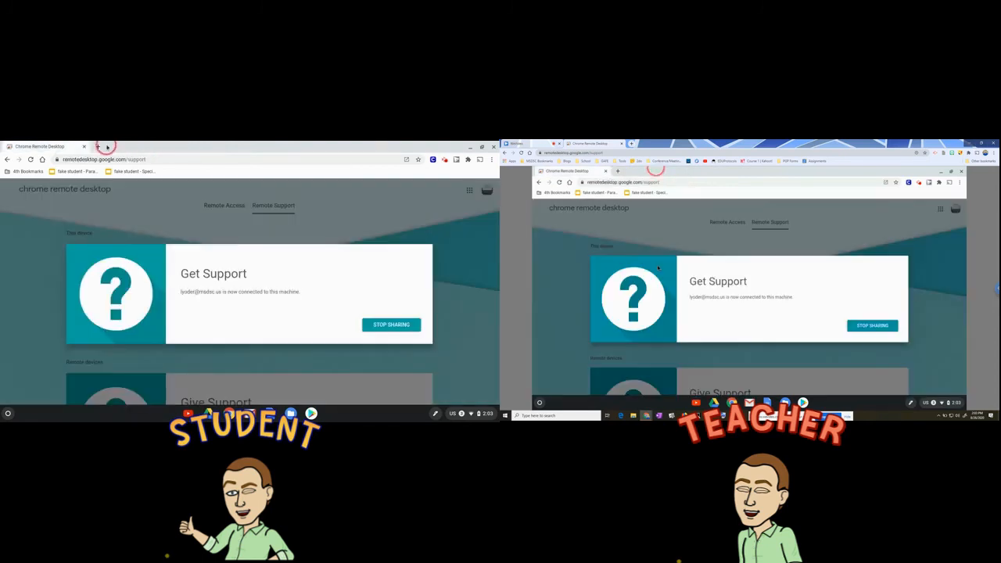
{"action": "left_click", "coordinate": [133, 158]}
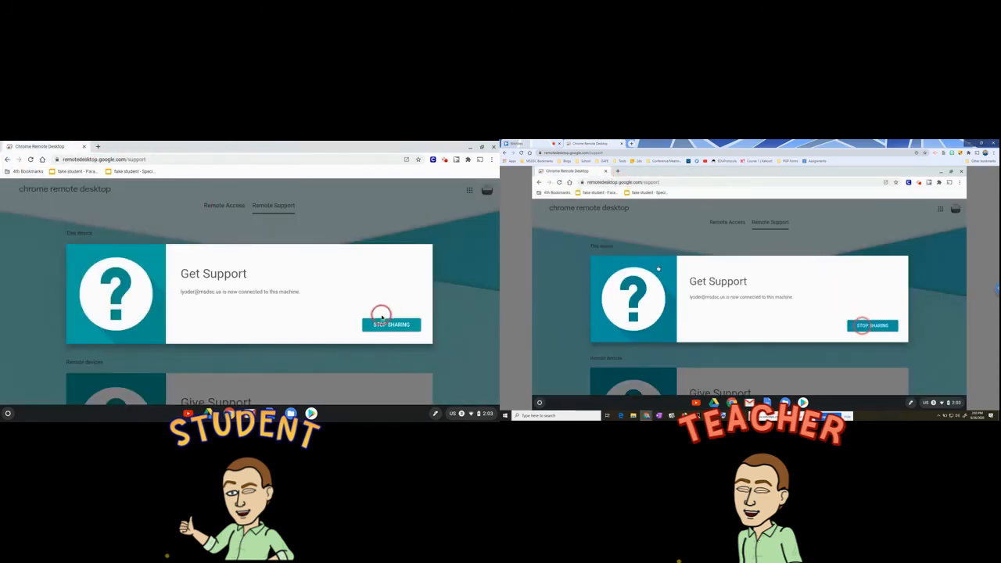
{"action": "left_click", "coordinate": [380, 327]}
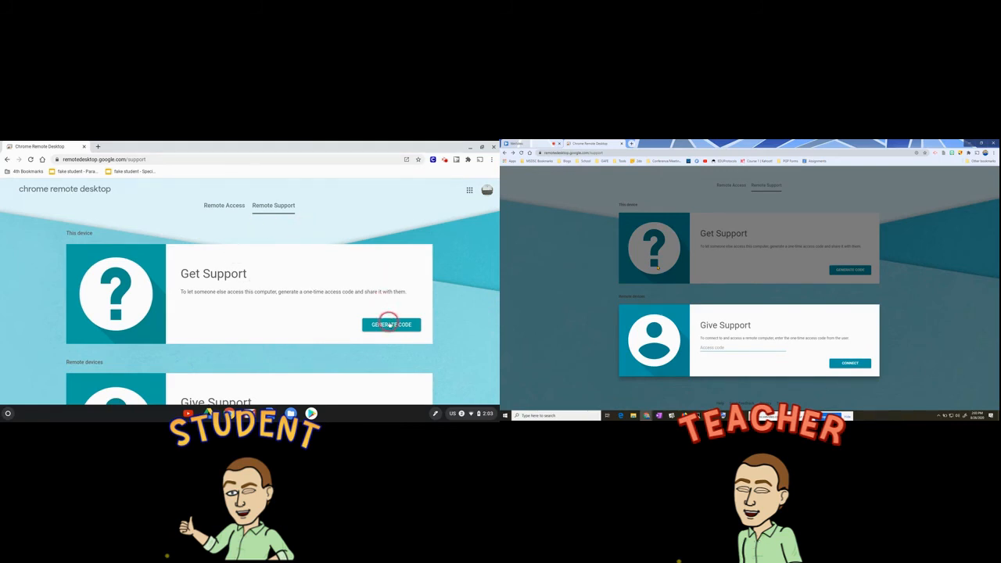
{"action": "left_click", "coordinate": [389, 324]}
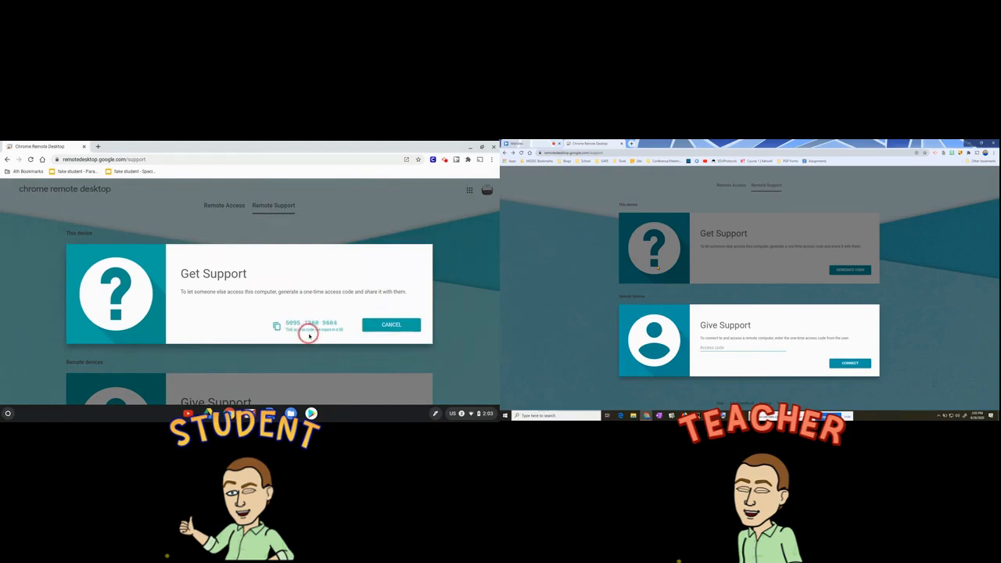
{"action": "left_click", "coordinate": [384, 325]}
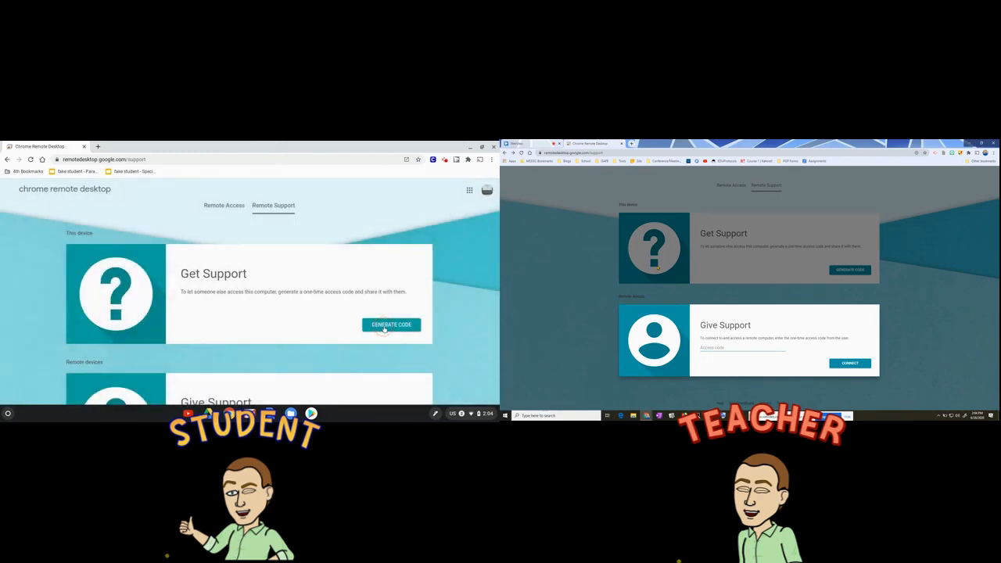